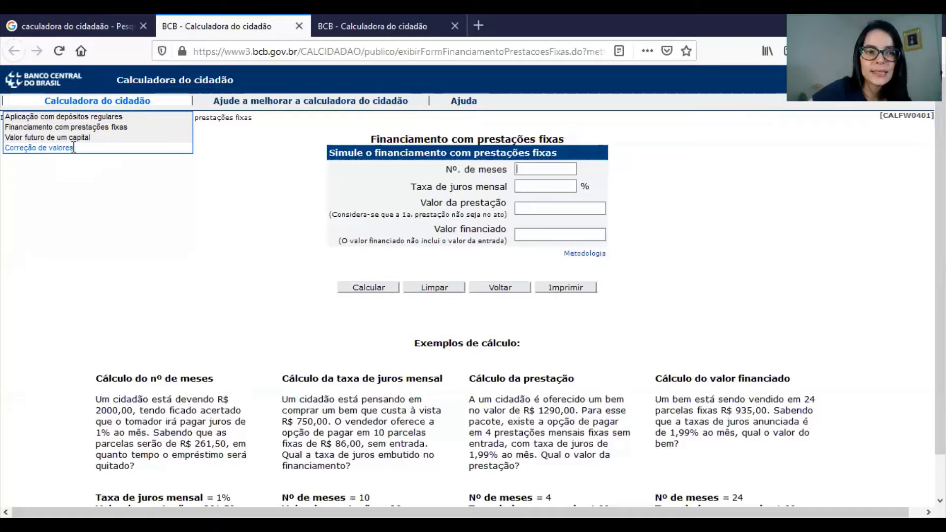
- Open the "Aplicação com depósitos regulares" simulation and set the number of months to 24
left_click(86, 118)
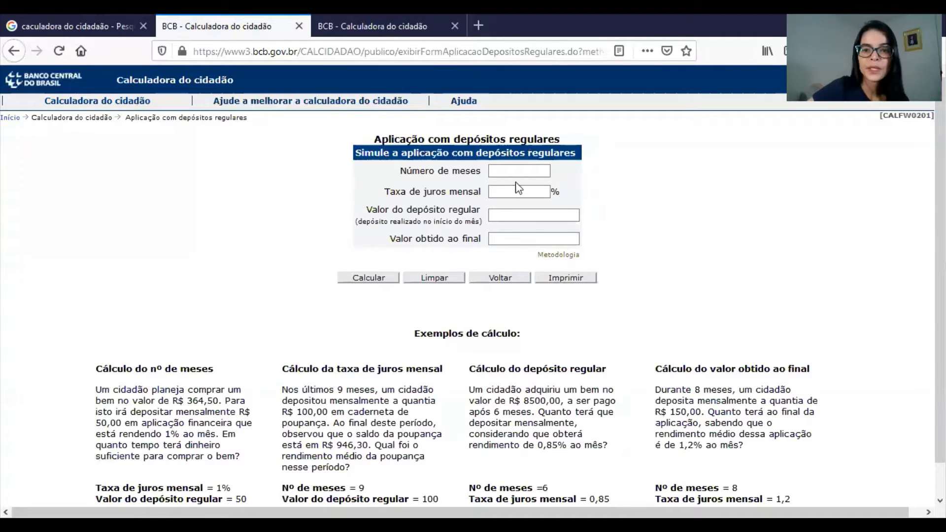
left_click(514, 172)
left_click(514, 172)
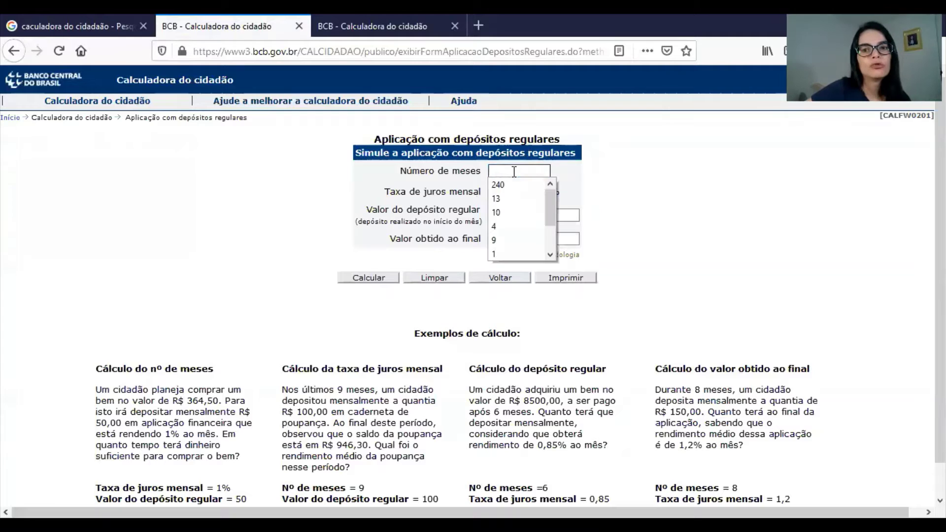
type("24")
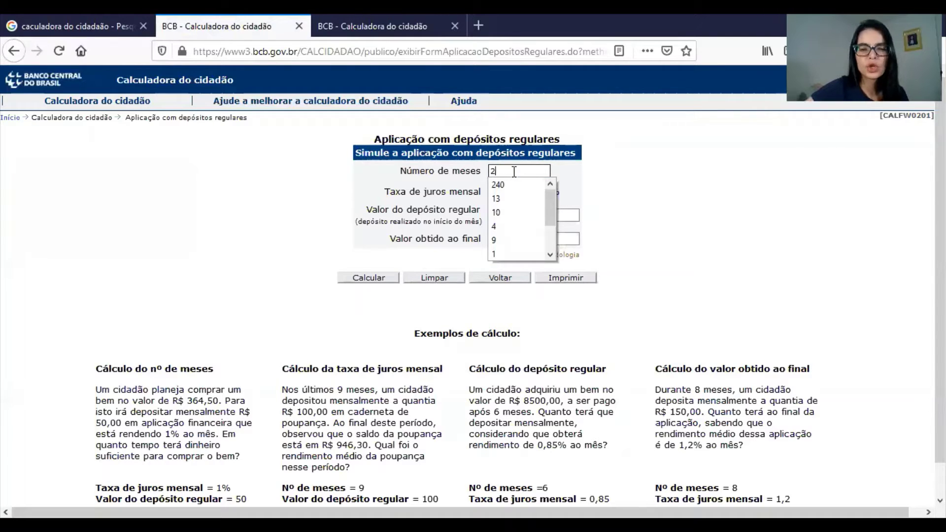
left_click(665, 217)
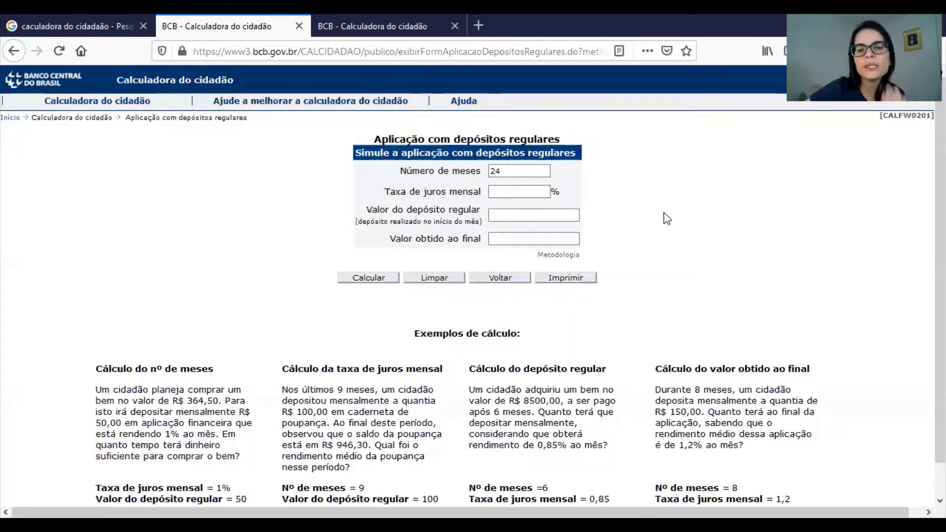
- Set the monthly interest rate to 0,60% and the regular deposit value to 250,00
left_click(503, 191)
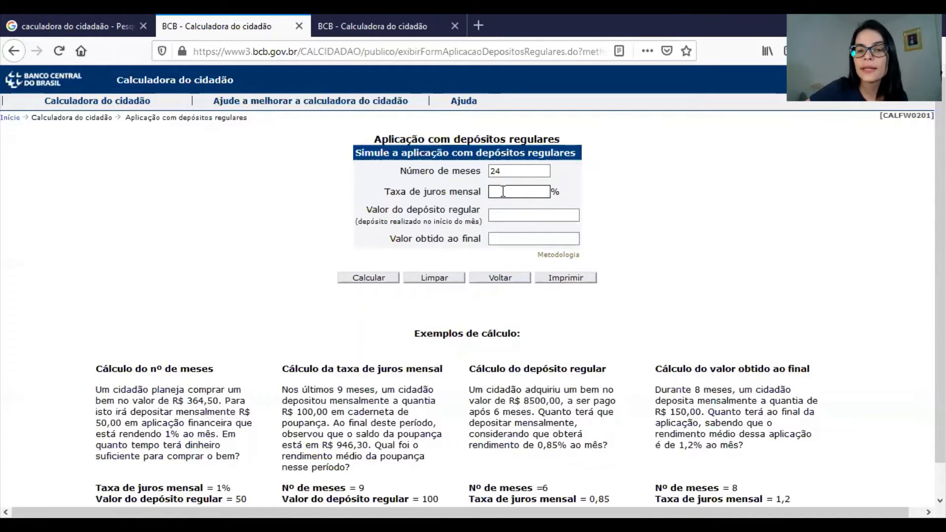
type("0,")
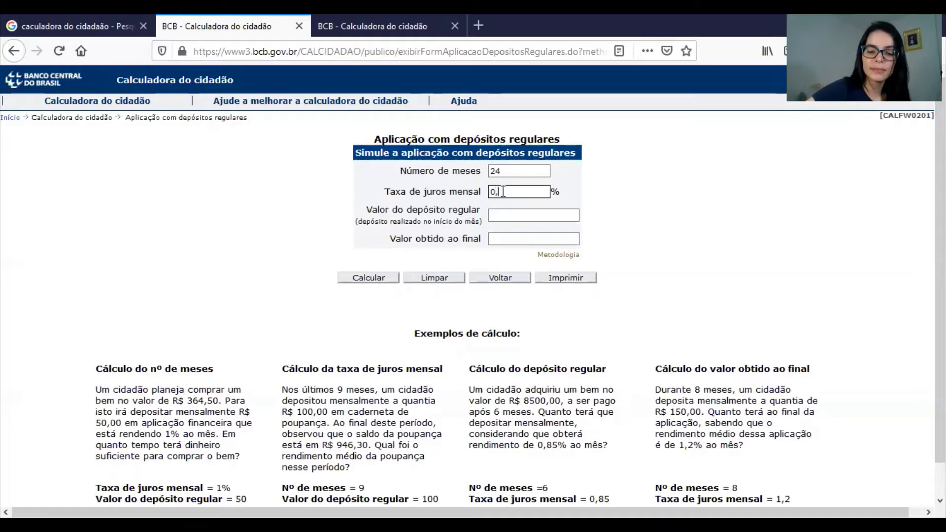
type("60")
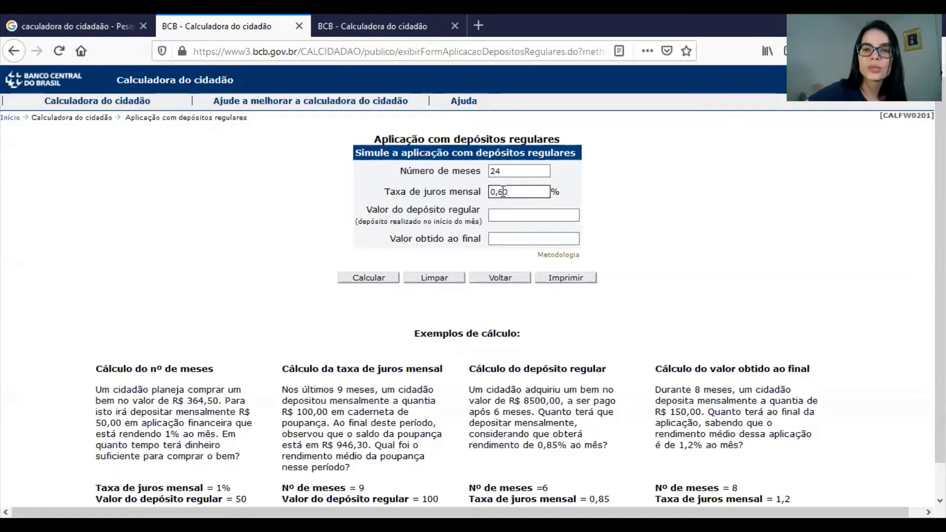
left_click(516, 214)
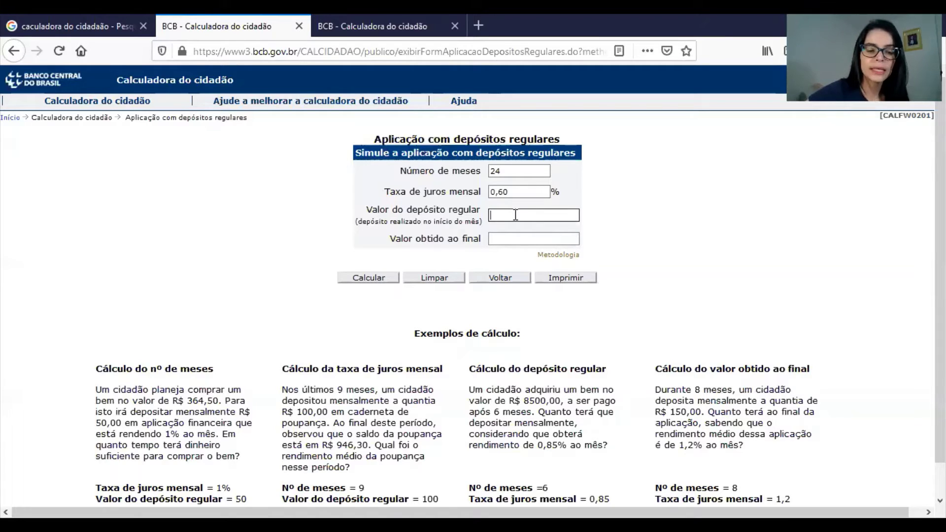
type("250,00")
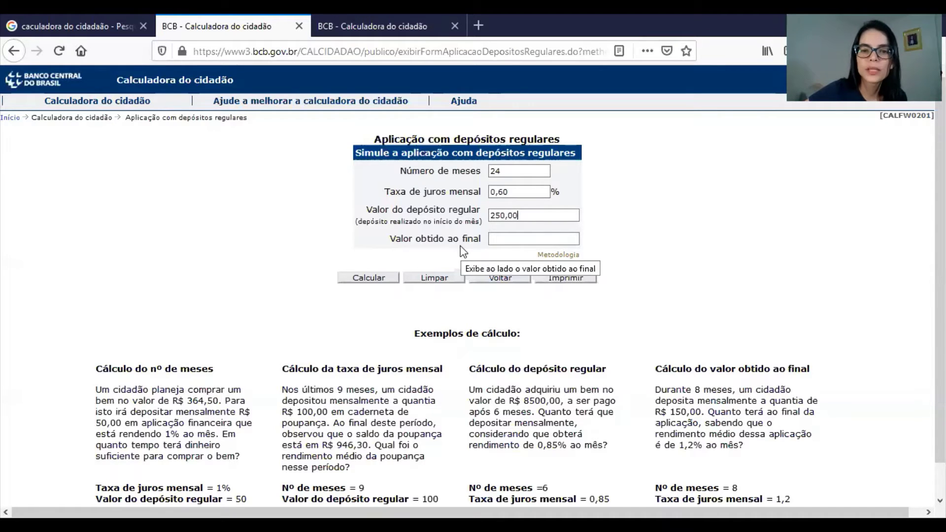
- Calculate the final value obtained and review the headings of the calculation examples below the form
left_click_drag(396, 239, 483, 249)
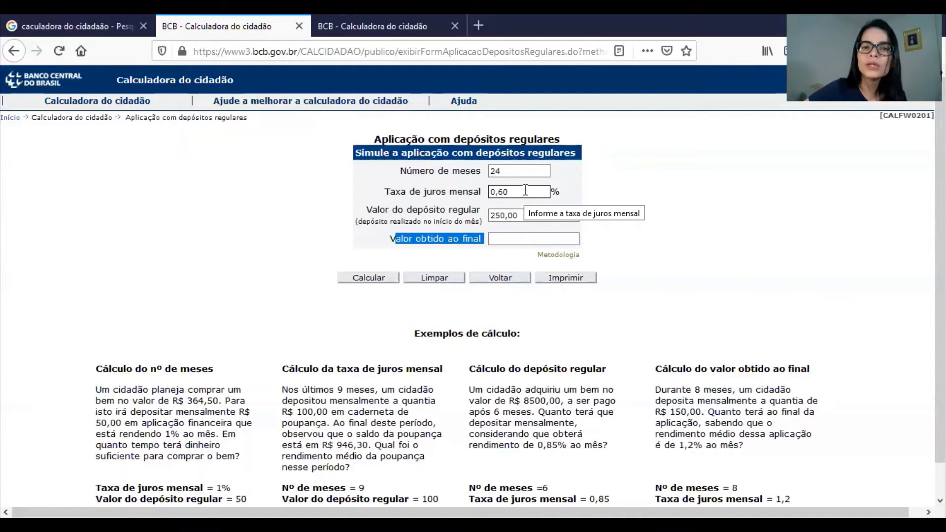
left_click(382, 281)
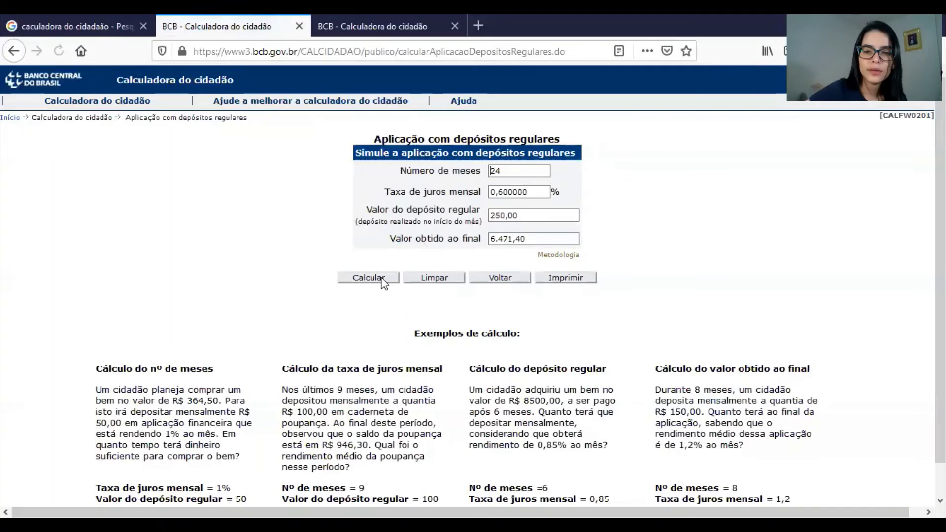
left_click_drag(526, 239, 487, 231)
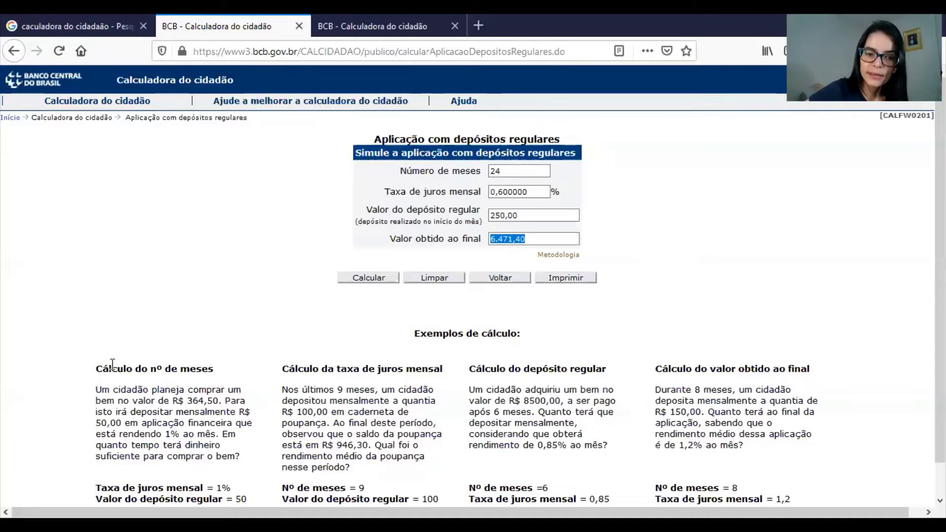
left_click_drag(97, 369, 226, 375)
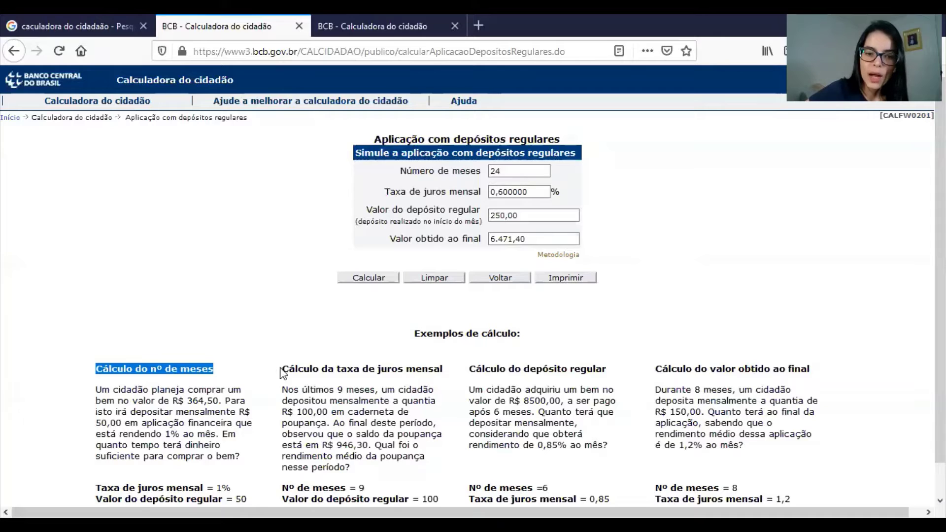
left_click_drag(286, 371, 809, 371)
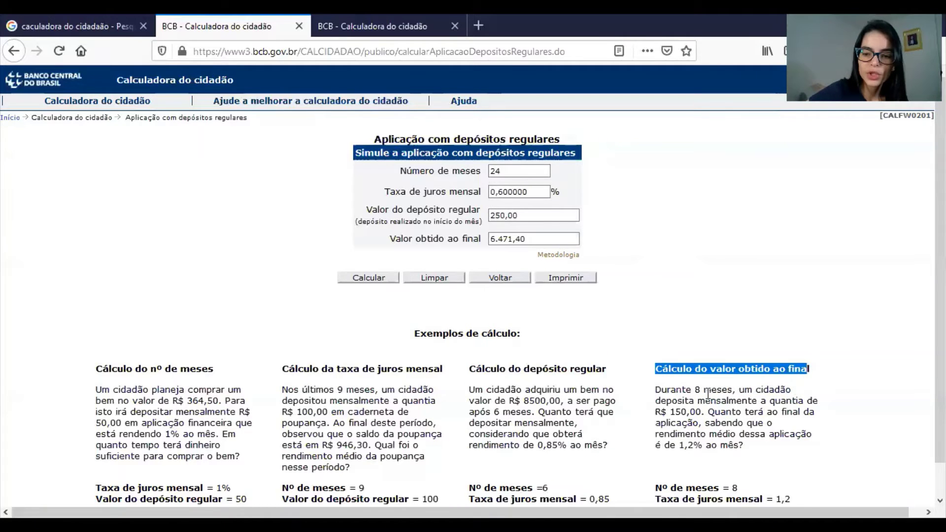
scroll(709, 394, "down", 1)
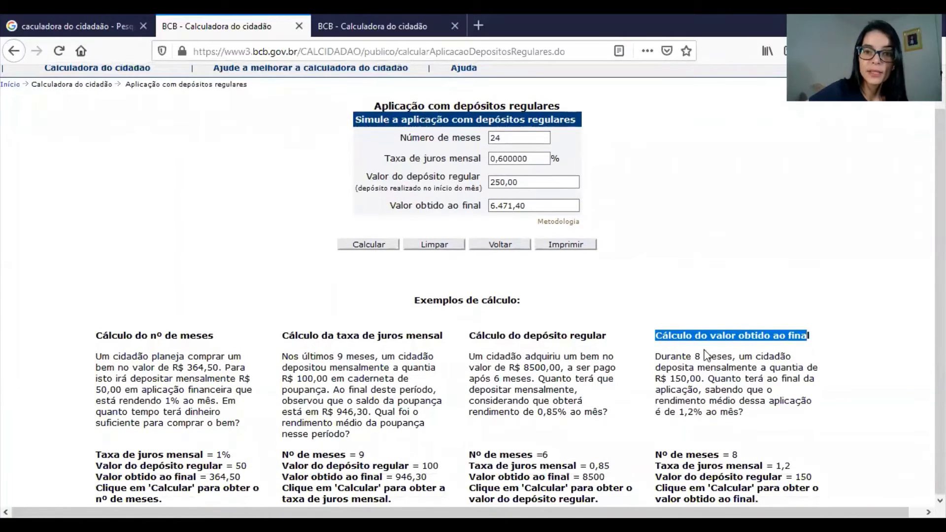
scroll(656, 380, "up", 1)
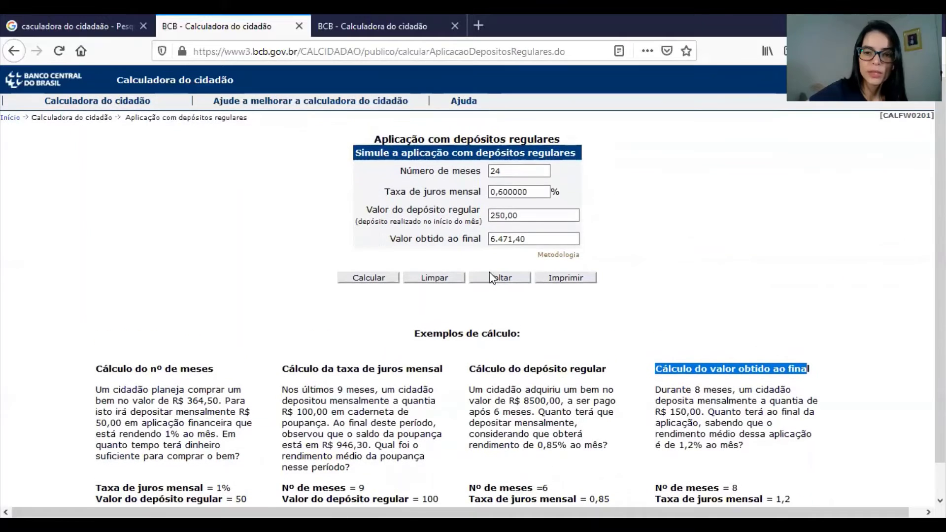
- Clear the number of months and set the final value obtained to 10000,00
double_click(512, 171)
key("BackSpace")
left_click(658, 185)
double_click(537, 239)
triple_click(536, 238)
key("BackSpace")
key("BackSpace")
key("BackSpace")
key("BackSpace")
key("BackSpace")
key("BackSpace")
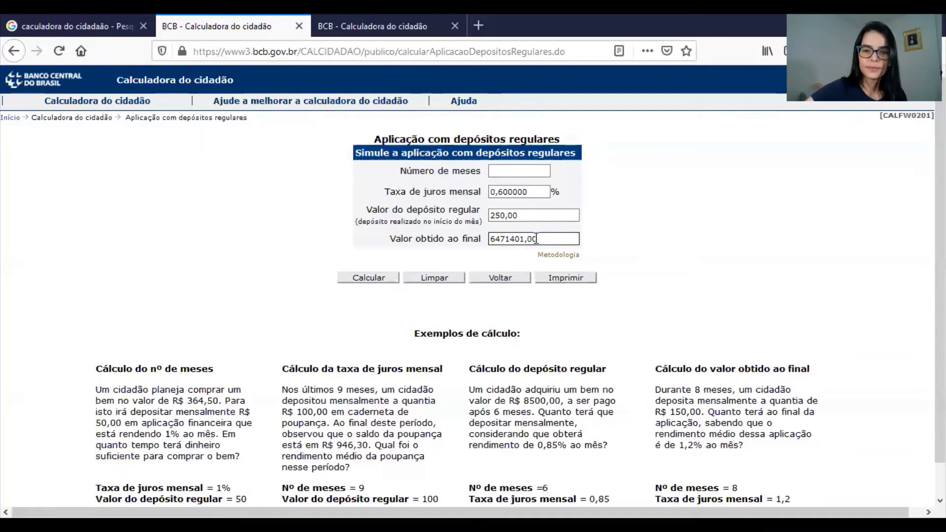
type("1000")
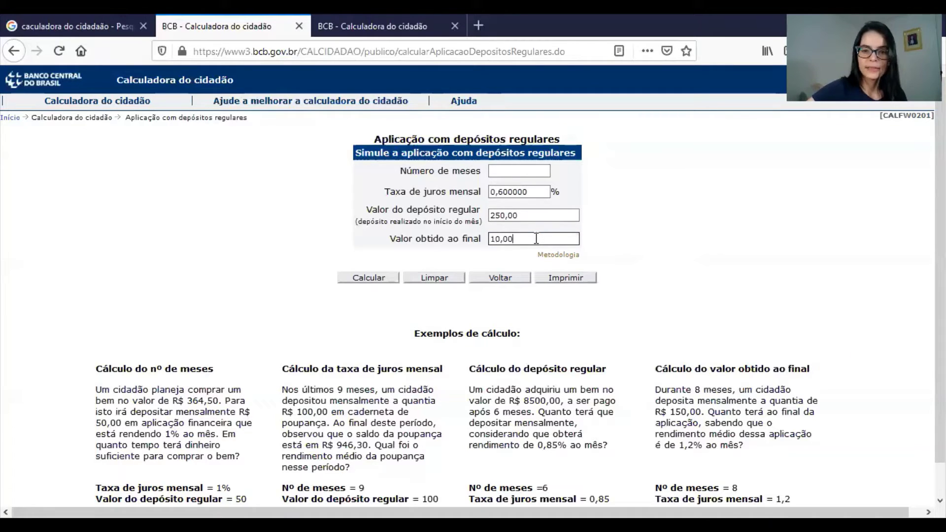
type("0")
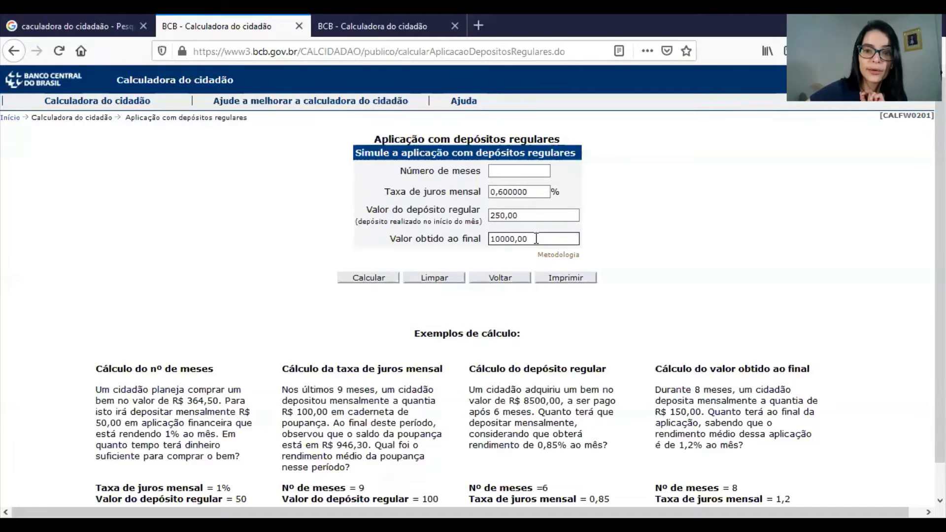
- Set the monthly interest rate to 0,5% and calculate the number of months needed
left_click(542, 216)
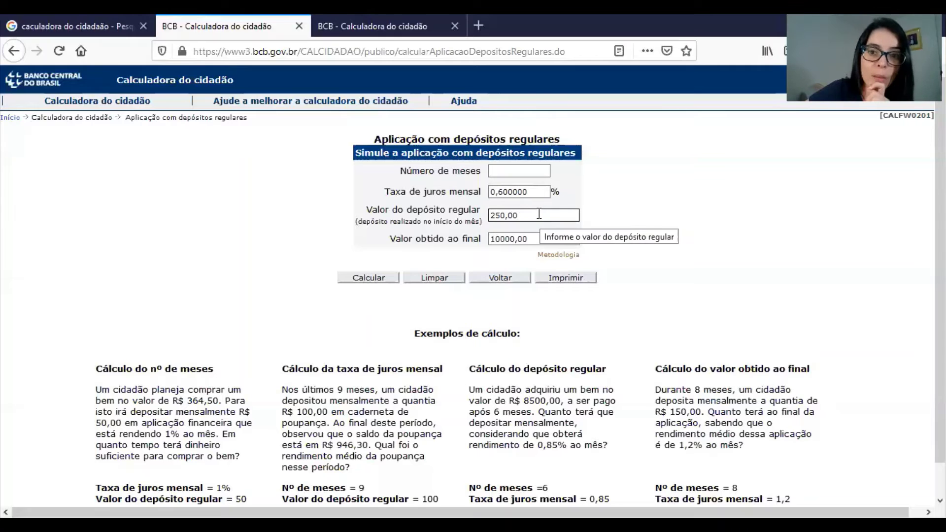
left_click(532, 193)
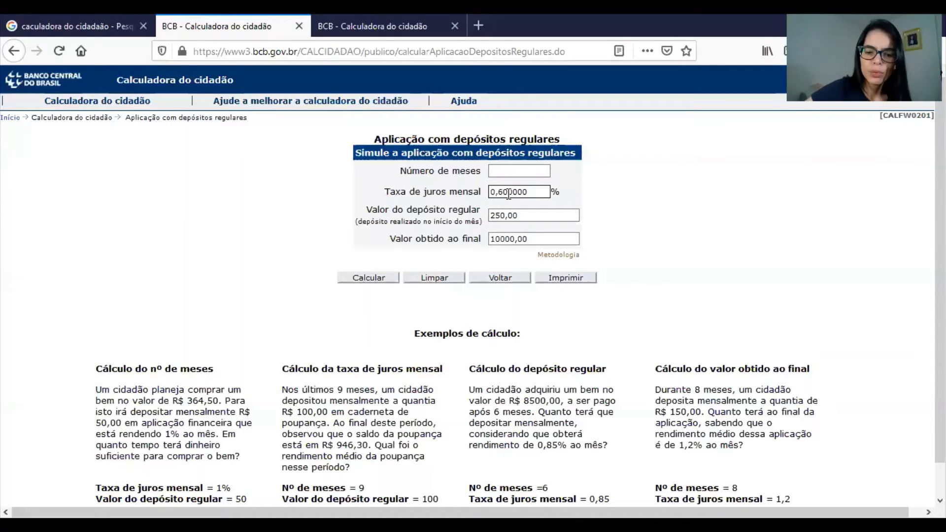
key("BackSpace")
type("5")
key("BackSpace")
key("BackSpace")
key("BackSpace")
key("BackSpace")
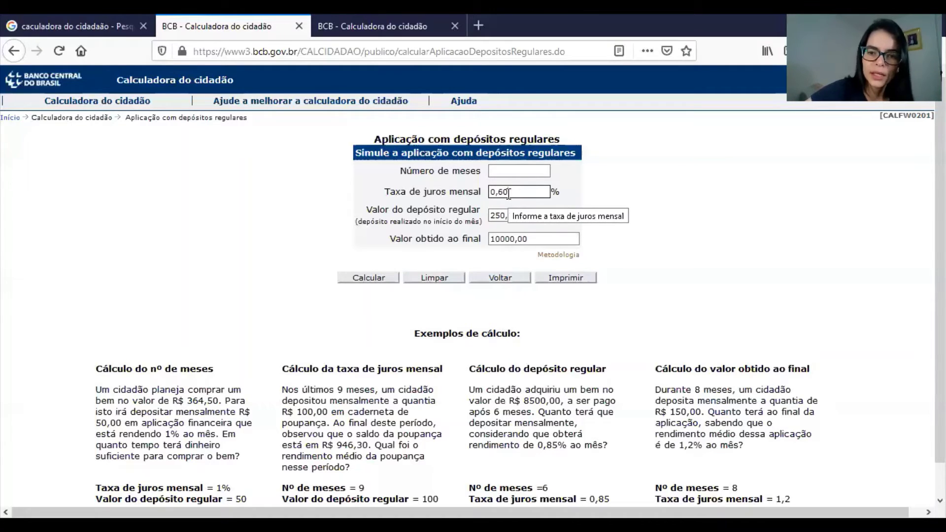
key("BackSpace")
key("BackSpace")
key("BackSpace")
key("Down")
key("Tab")
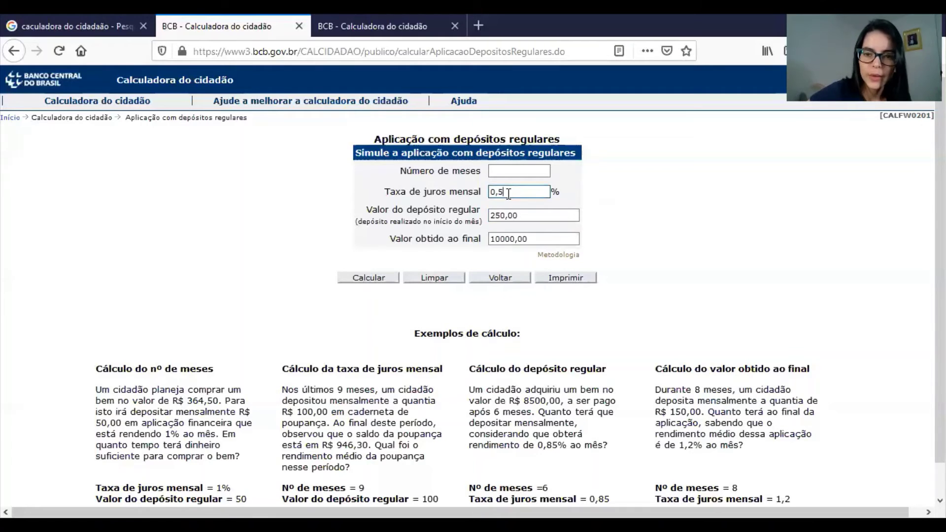
left_click(377, 278)
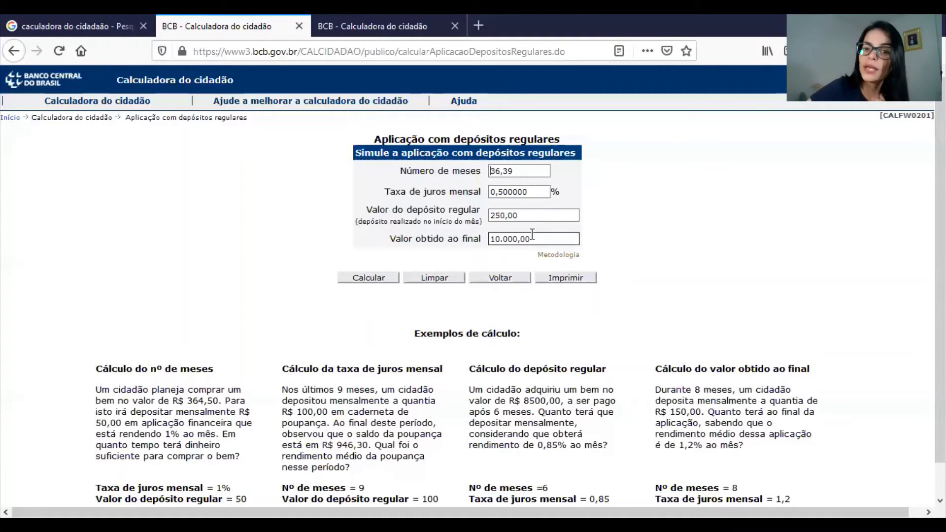
- Replace the calculated number of months with 24
left_click(431, 168)
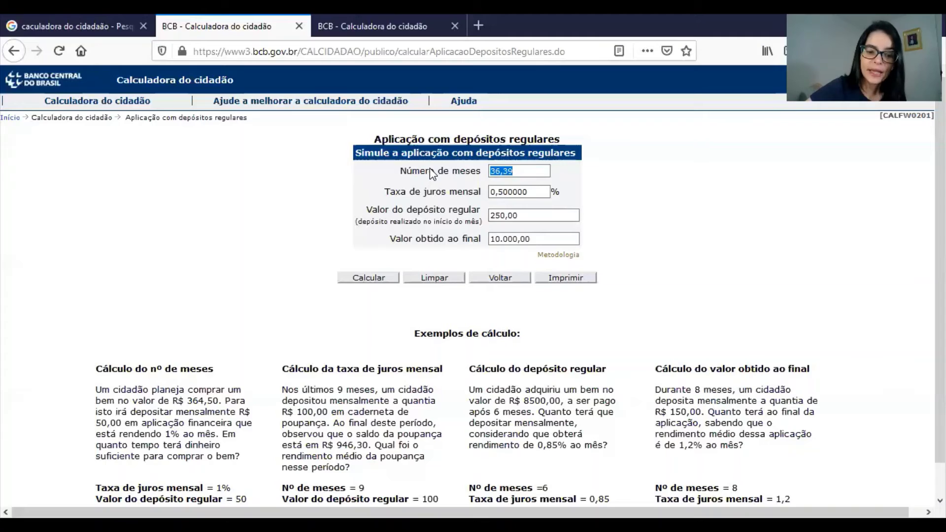
key("End")
type("24")
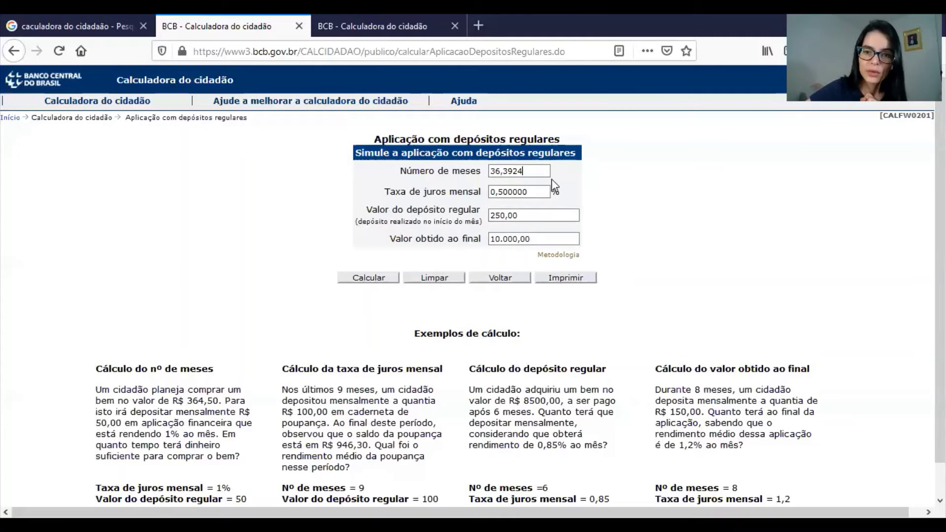
left_click_drag(551, 179, 422, 175)
key("End")
type("2")
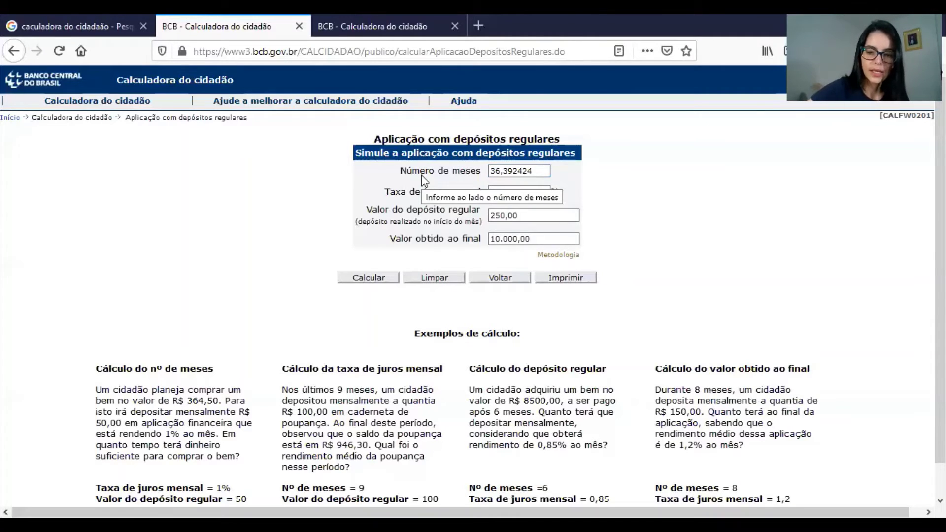
key("BackSpace")
key("BackSpace")
key("BackSpace")
key("BackSpace")
key("BackSpace")
key("BackSpace")
key("BackSpace")
key("BackSpace")
type("24")
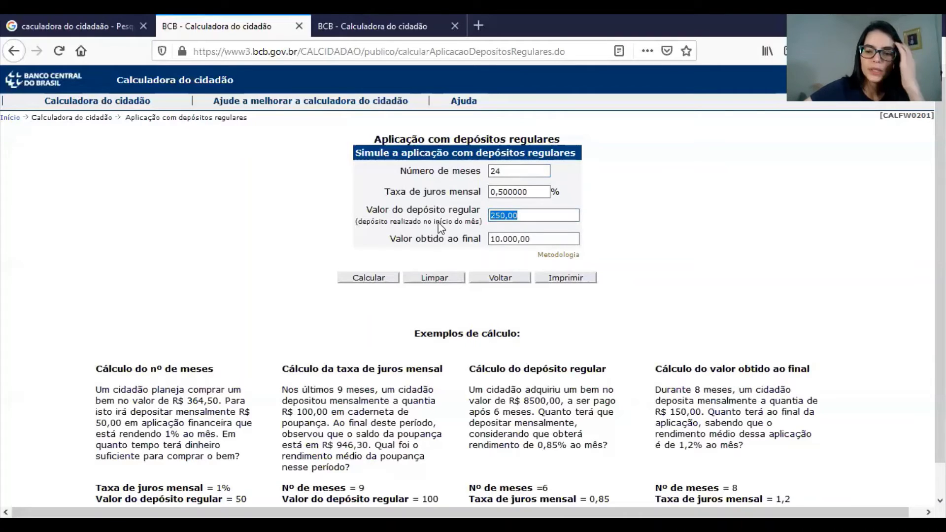
- Clear the regular deposit value and calculate the monthly deposit required for the target amount
key("BackSpace")
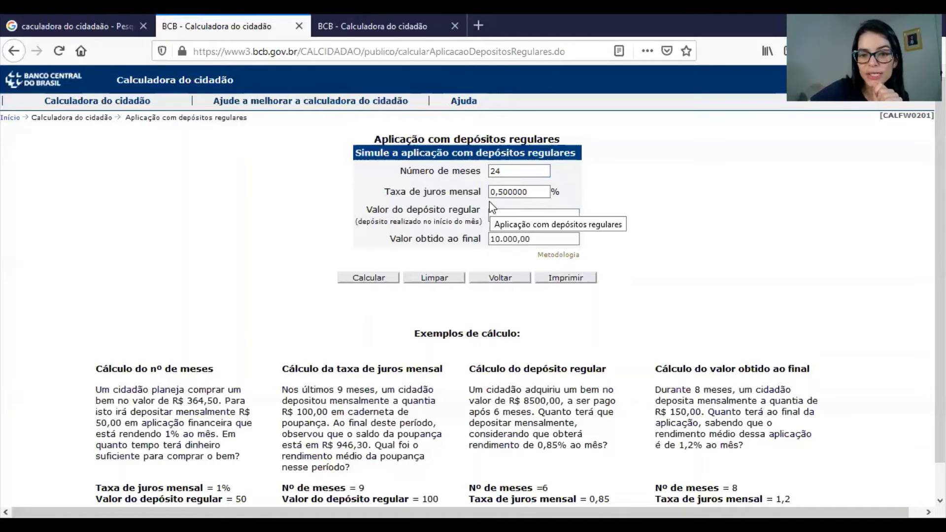
left_click(379, 282)
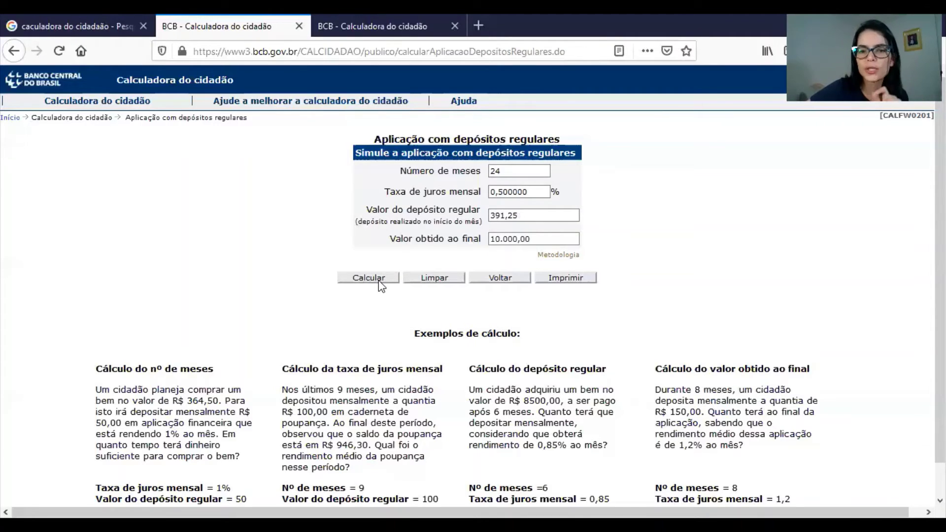
left_click(514, 214)
left_click_drag(514, 214, 464, 209)
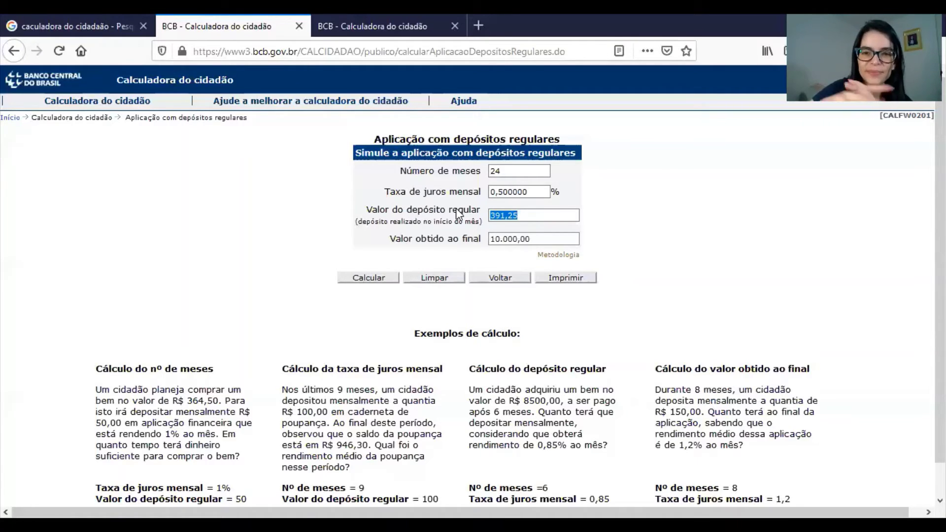
- Open the "Financiamento com prestações fixas" simulation and set the number of months to 360
mouse_move(145, 104)
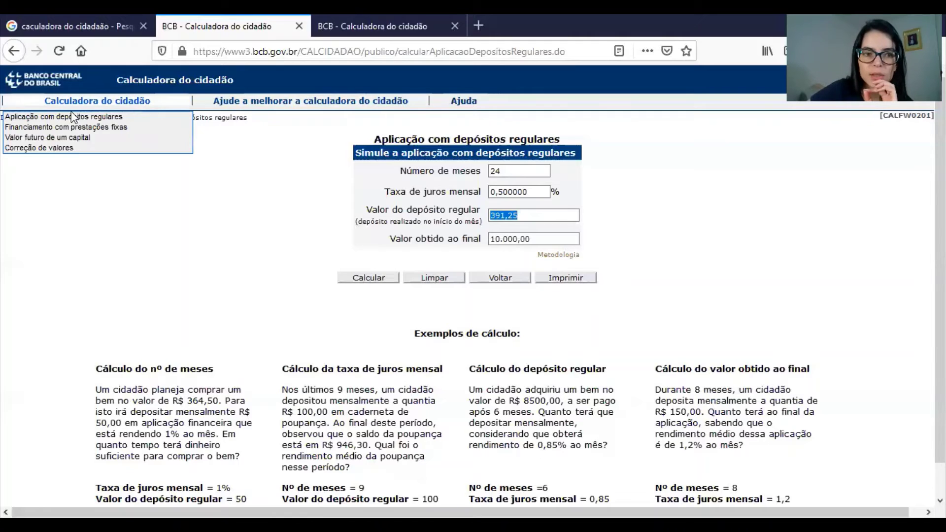
left_click(72, 129)
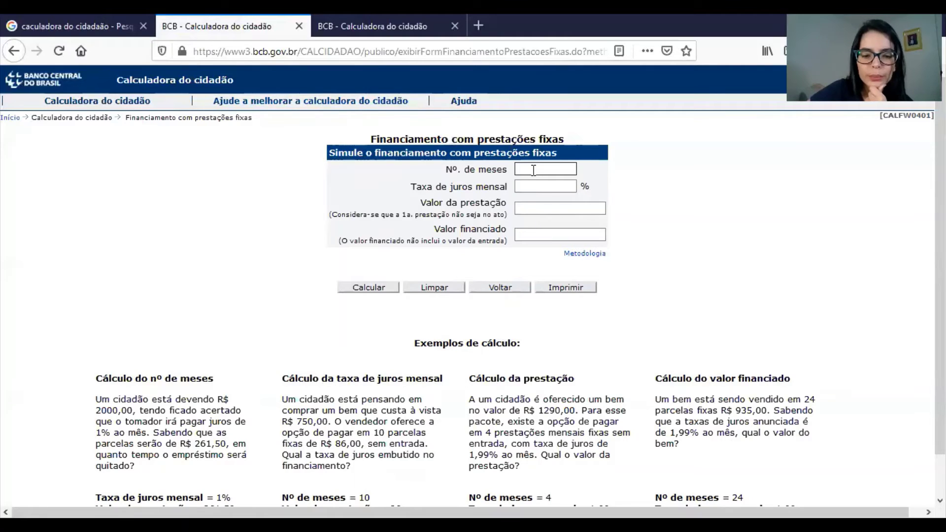
type("36")
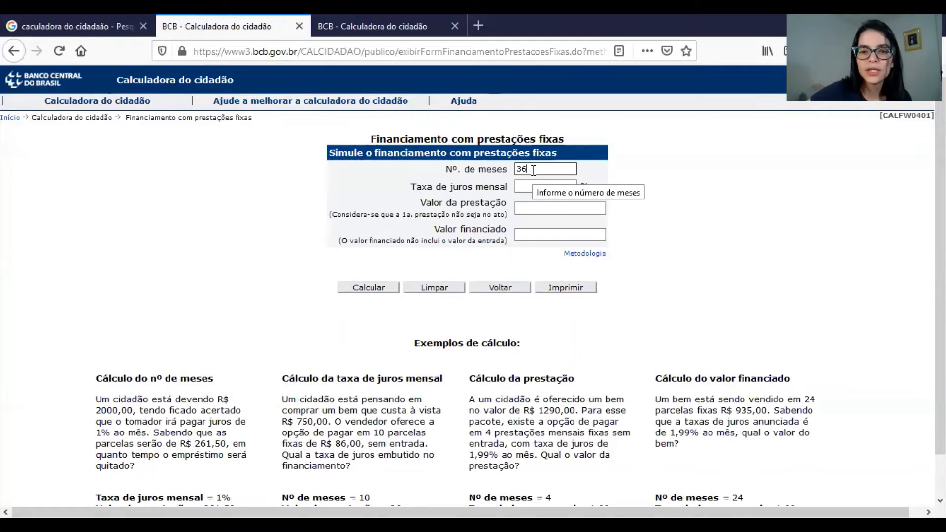
type("0")
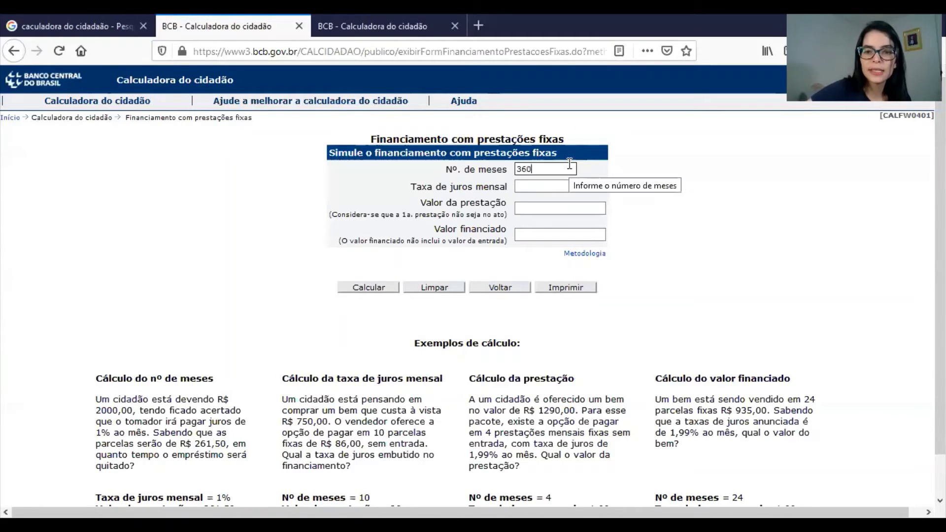
- Set the monthly interest rate of the fixed-installment financing to 0,8%
left_click(551, 188)
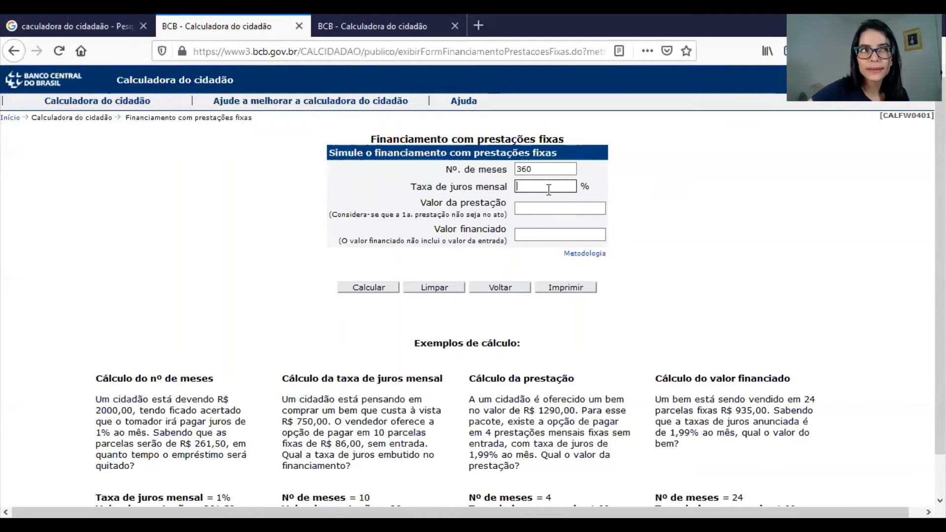
type("0,")
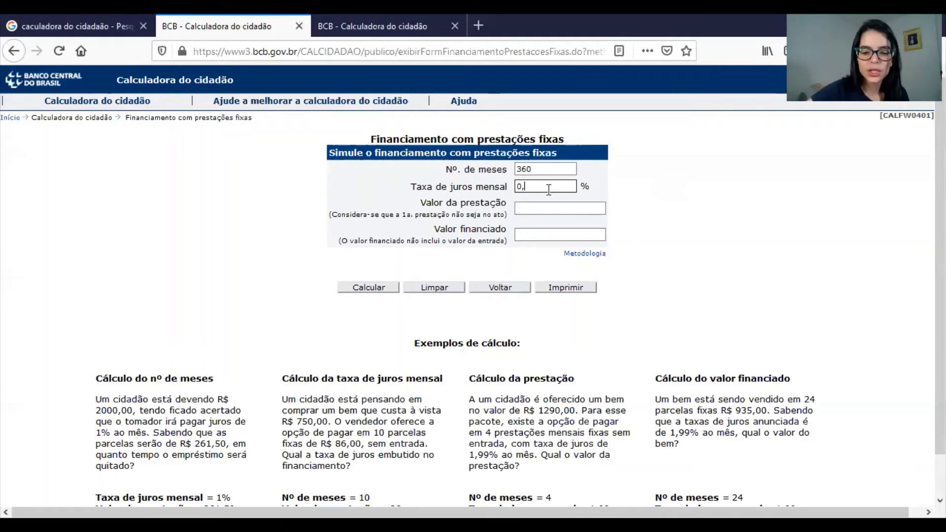
type("8")
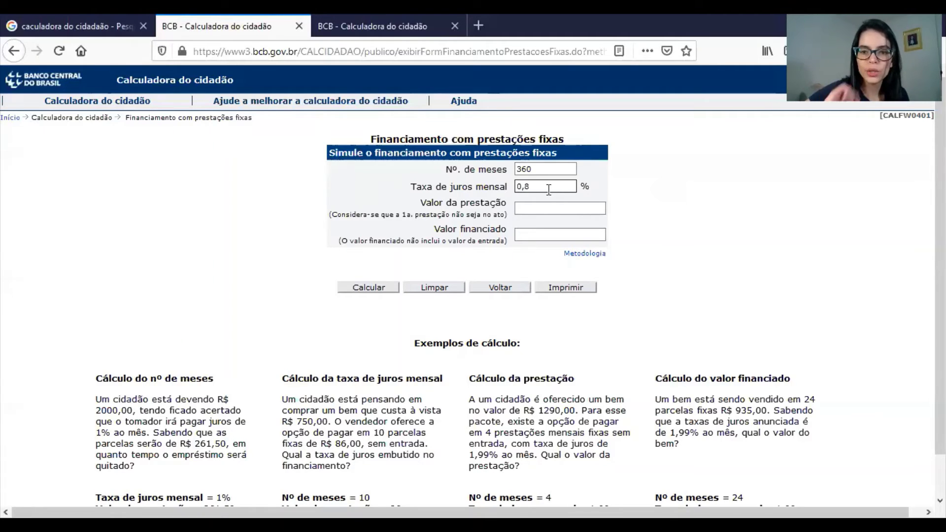
- Set the installment value to 1000,00 and calculate the financed amount and total interest
left_click(552, 208)
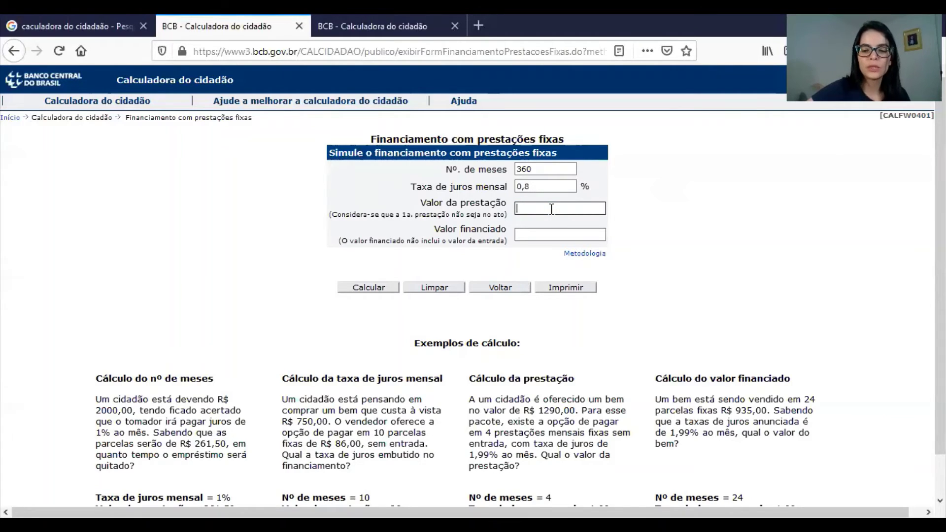
type("100,000")
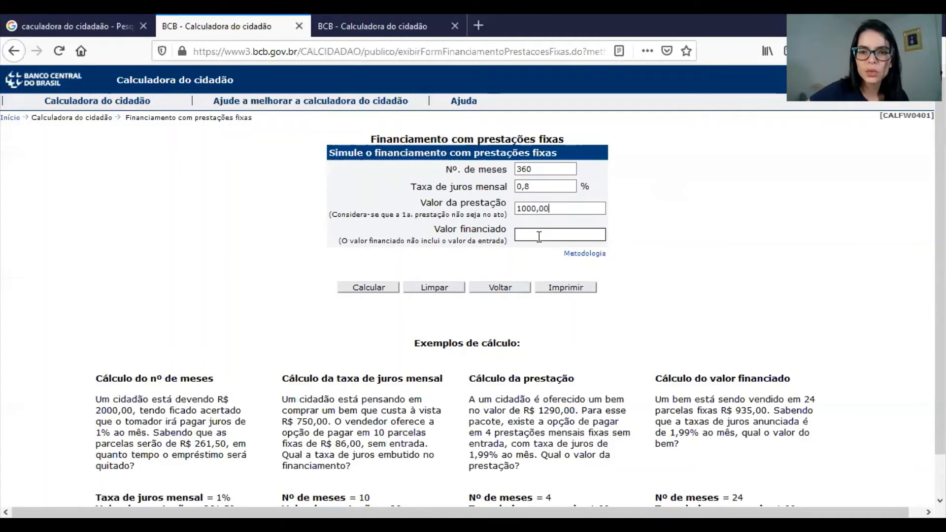
left_click(374, 290)
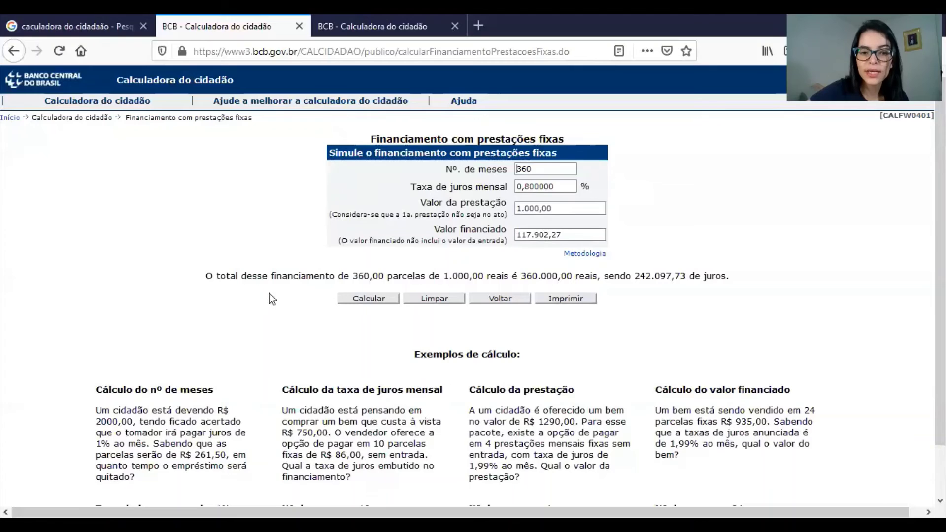
left_click_drag(252, 277, 206, 277)
left_click_drag(432, 275, 732, 278)
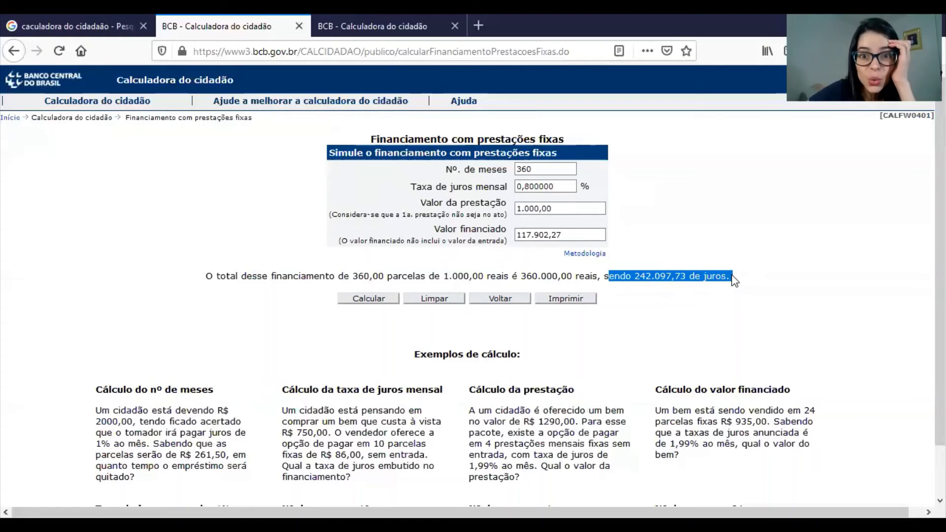
- Open the "Valor futuro de um capital" simulation and set 24 months with a monthly interest rate of 0,5%
mouse_move(68, 101)
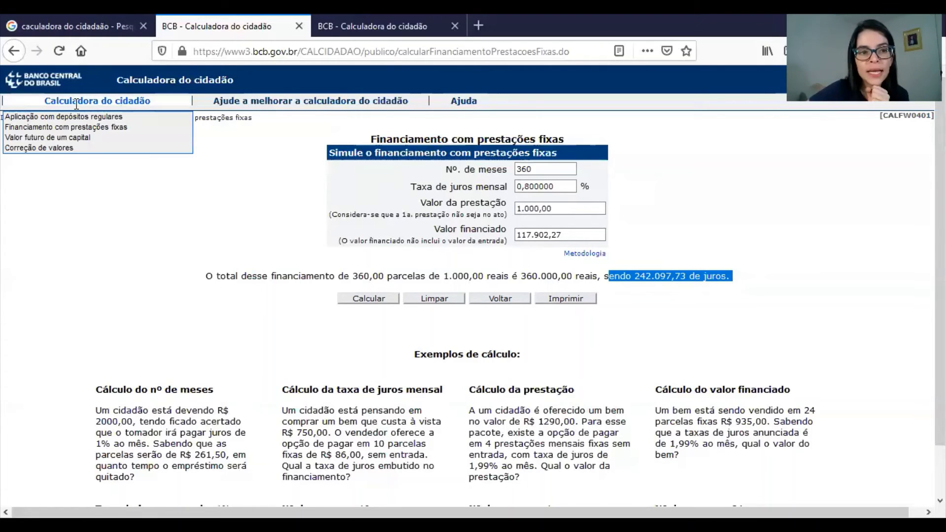
left_click(69, 138)
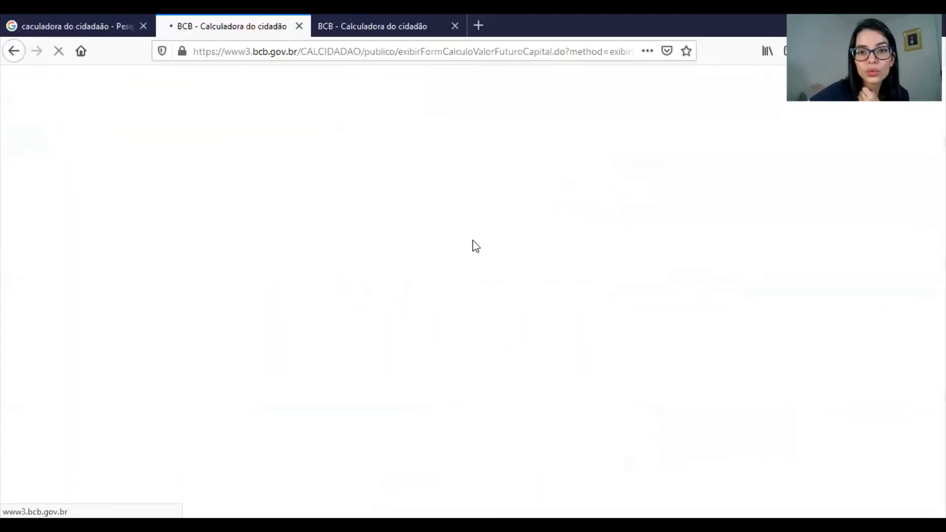
left_click(520, 170)
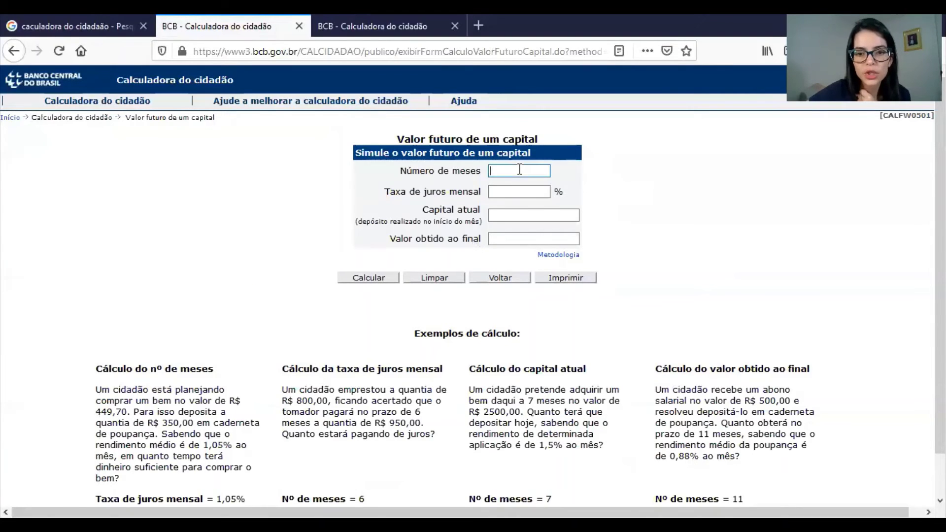
type("24")
left_click(517, 192)
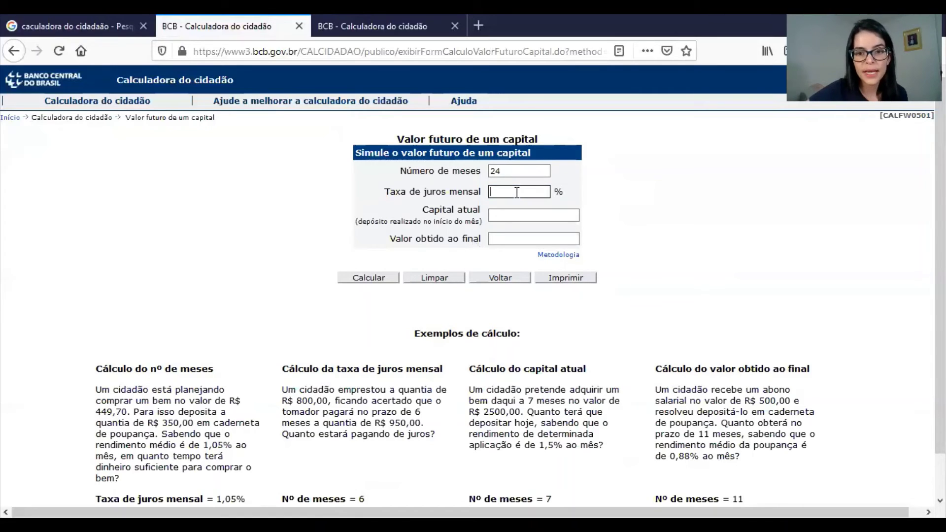
type("0,5")
- Set the current capital to 10000,00 and calculate the value obtained at the end
left_click(511, 220)
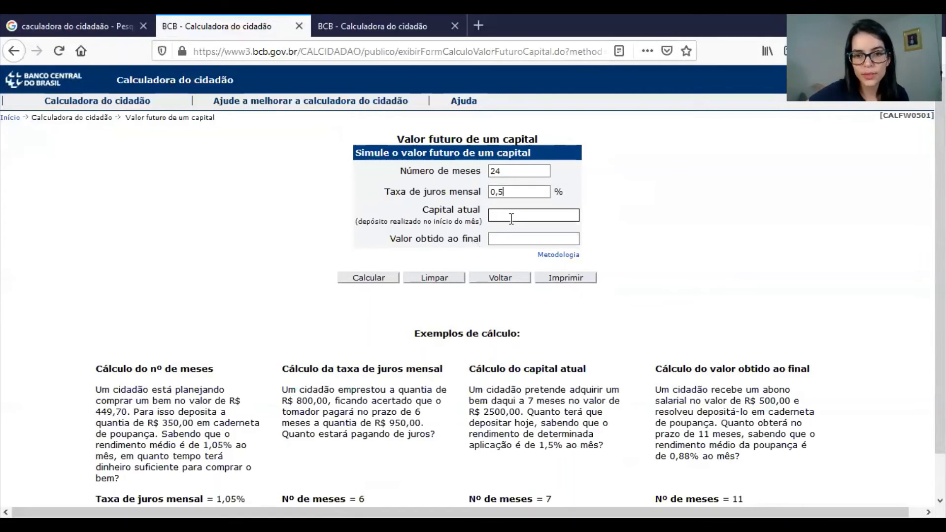
type("1000,00")
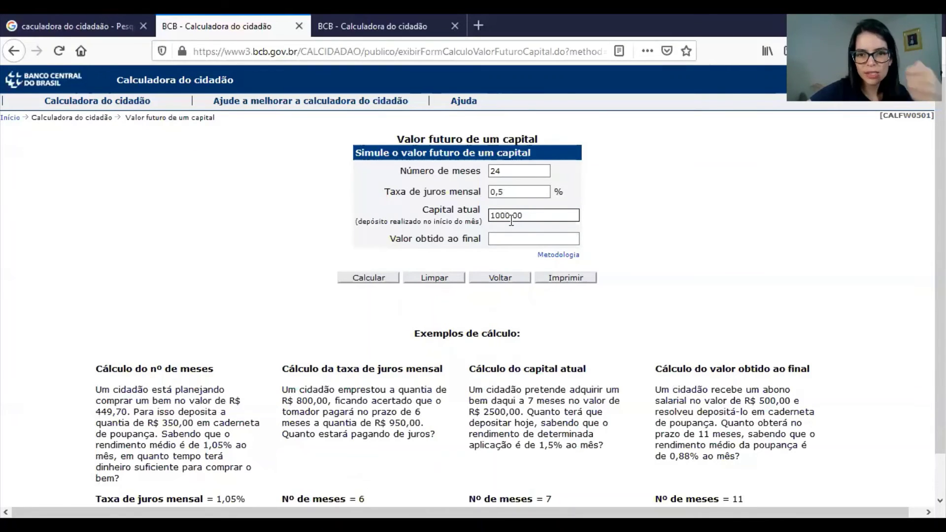
left_click(512, 221)
type("0")
key("Tab")
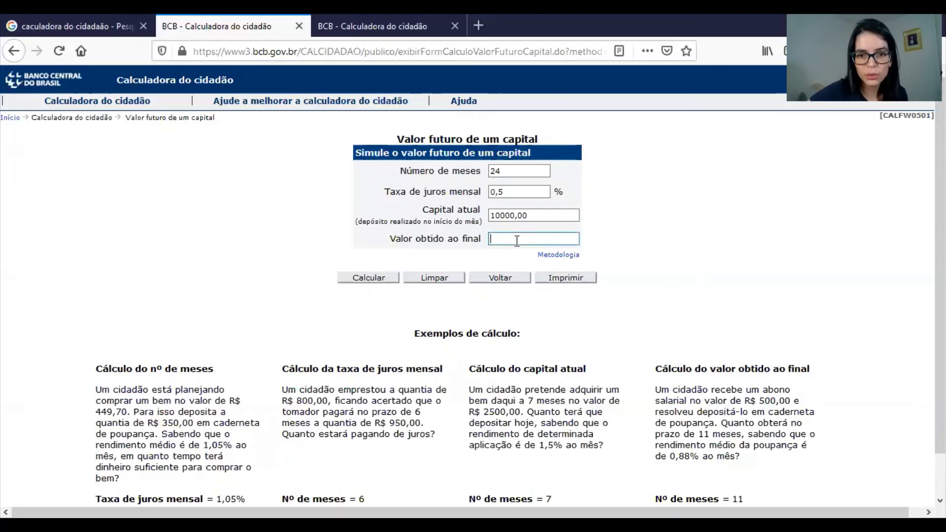
left_click(375, 278)
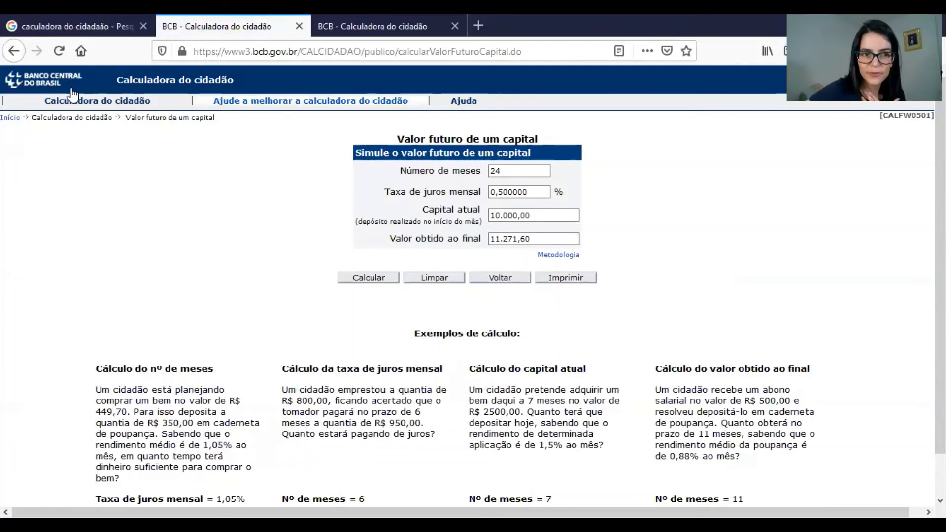
- Open the "Correção de valores" simulation and view the available price indexes, keeping IGP-M (FGV)
mouse_move(69, 99)
left_click(56, 148)
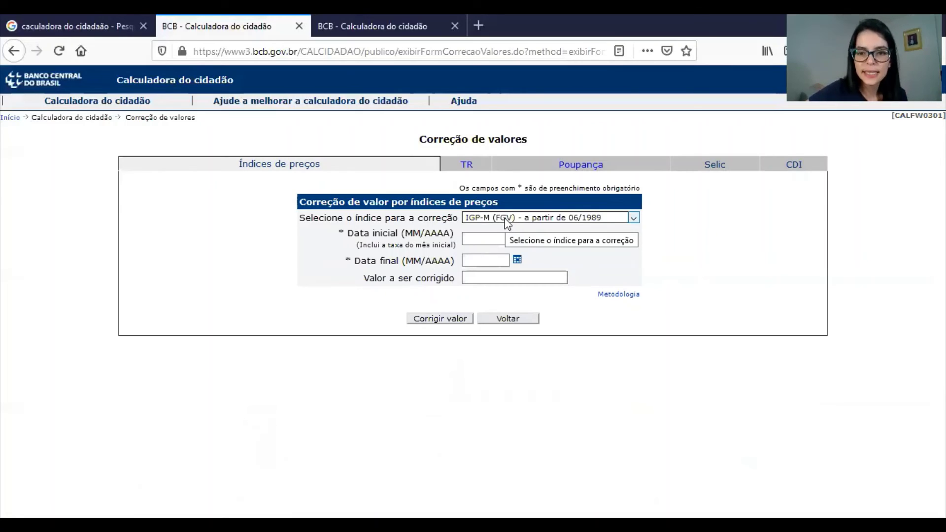
left_click(505, 218)
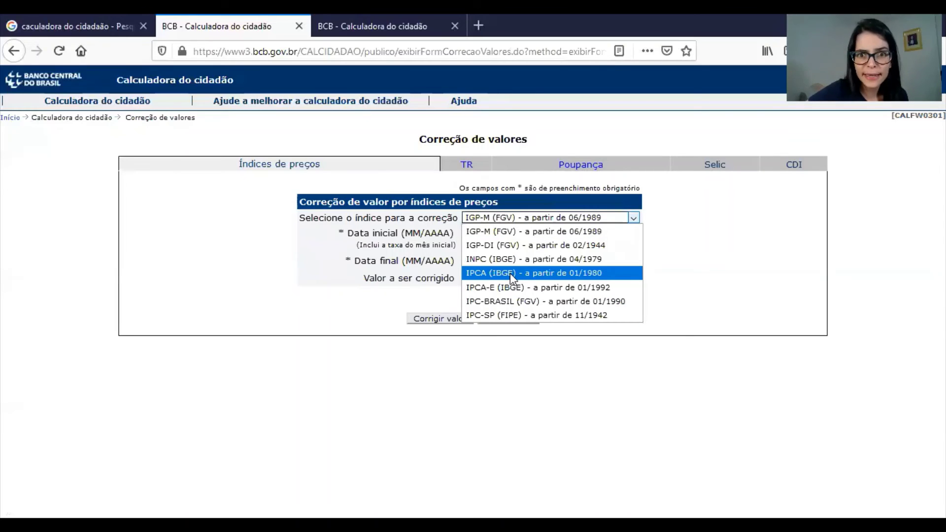
left_click(269, 260)
- Set the initial date of the price-index correction to 11/2019
left_click(483, 239)
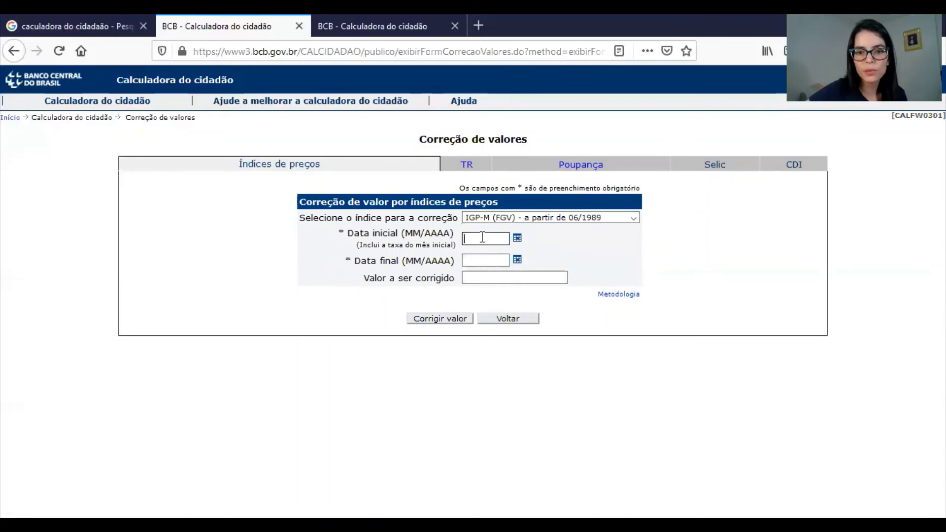
left_click(516, 239)
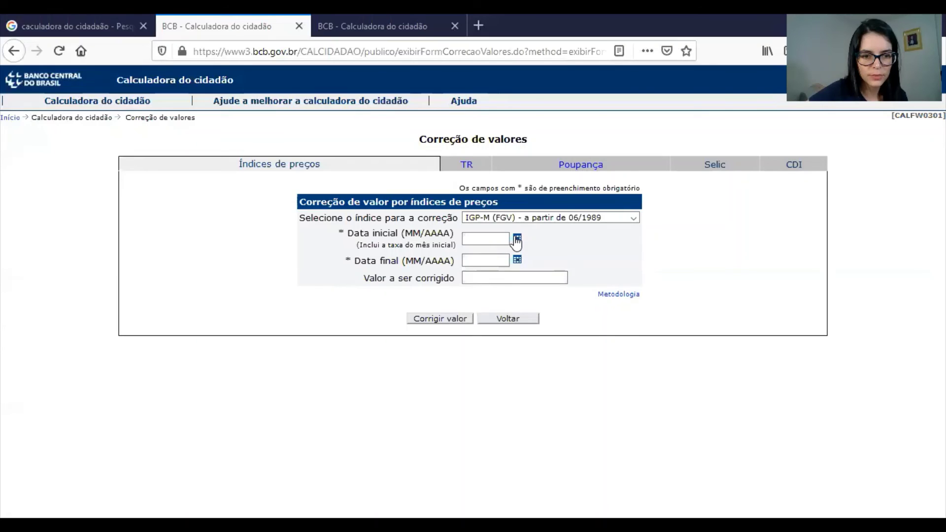
left_click(516, 239)
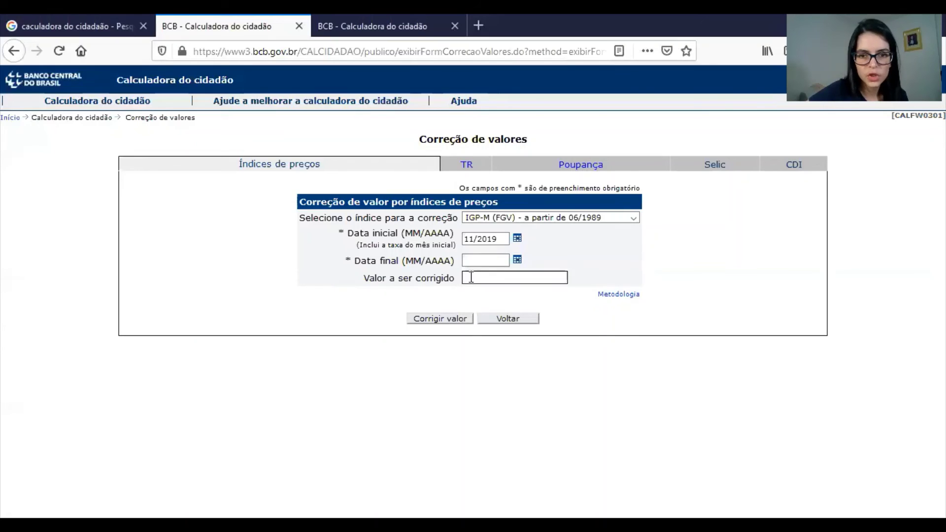
- Set the final date to 10/2020 and the amount to 100,00, and calculate the IGP-M corrected value
left_click(517, 260)
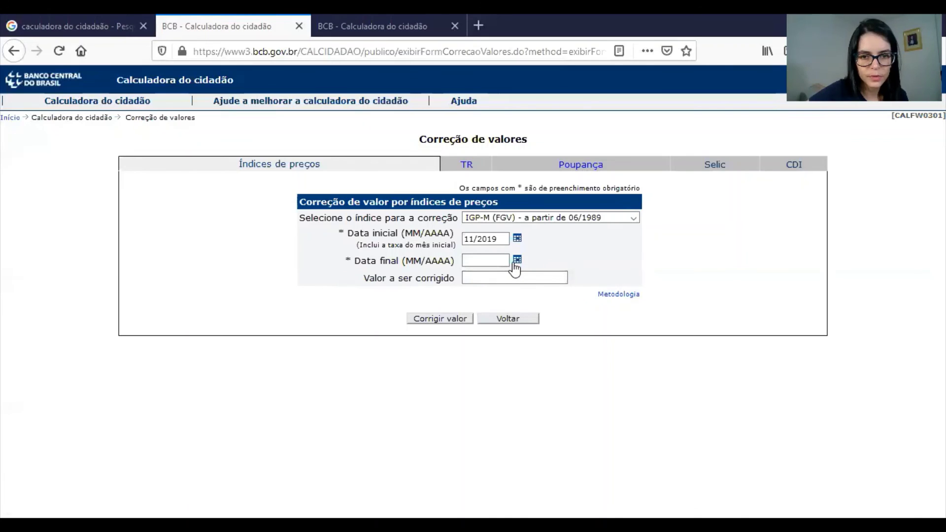
left_click(497, 278)
type("10,000")
left_click(459, 320)
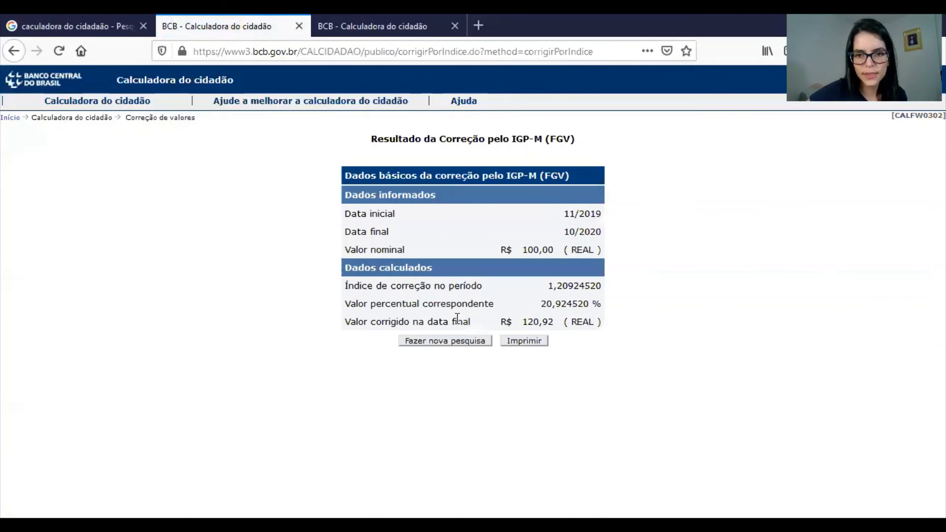